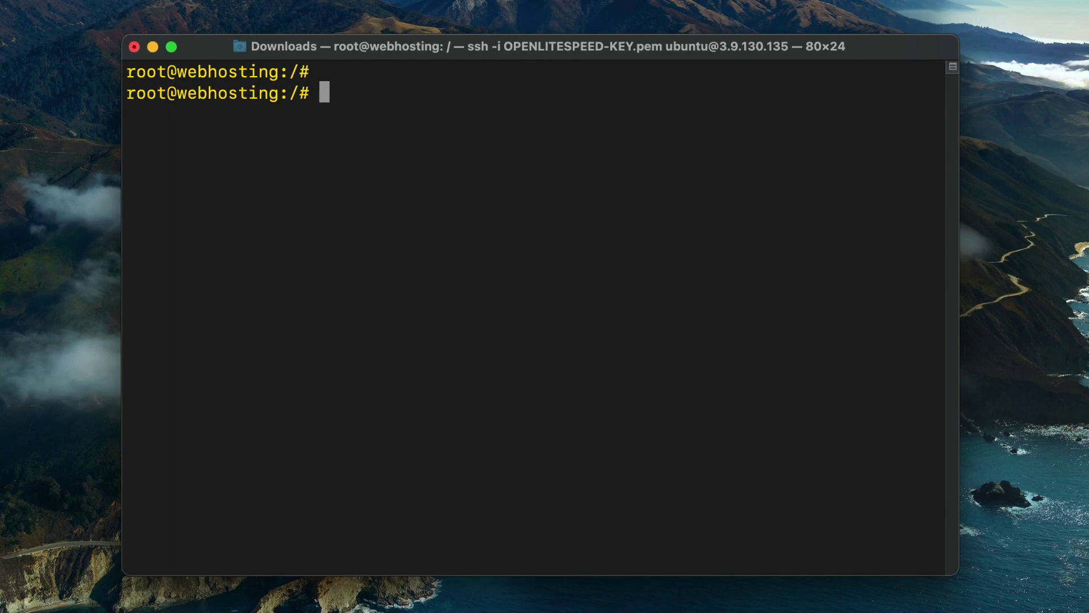
pyautogui.write('sudo apt update')
# Run apt update and apt upgrade, acknowledge the kernel upgrade notice, then clear the screen
pyautogui.press('Return')
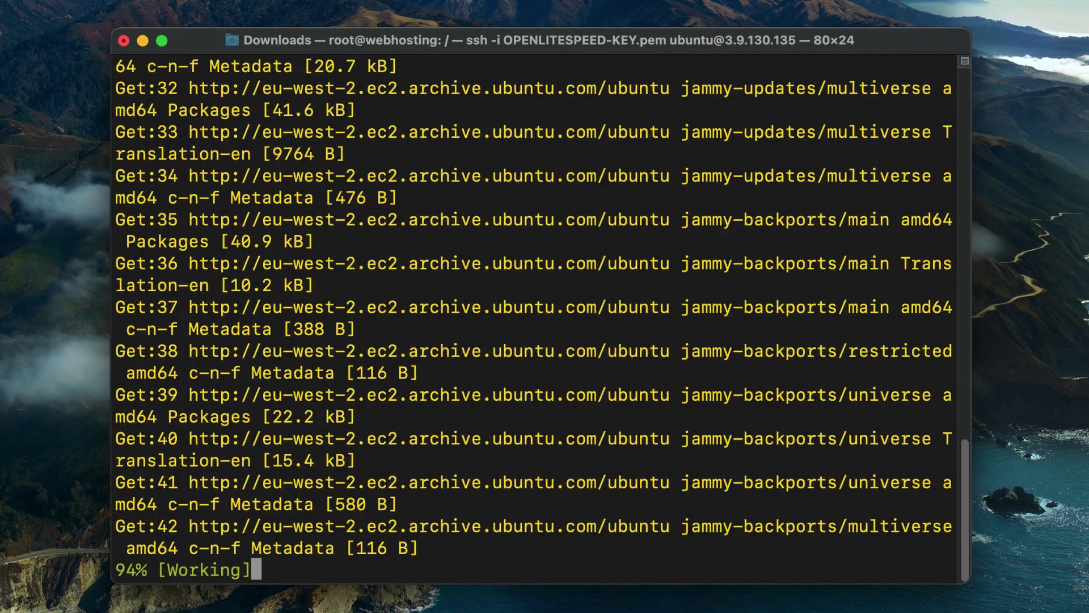
pyautogui.hotkey('ctrl', 'l')
pyautogui.press('Return')
pyautogui.write('sud')
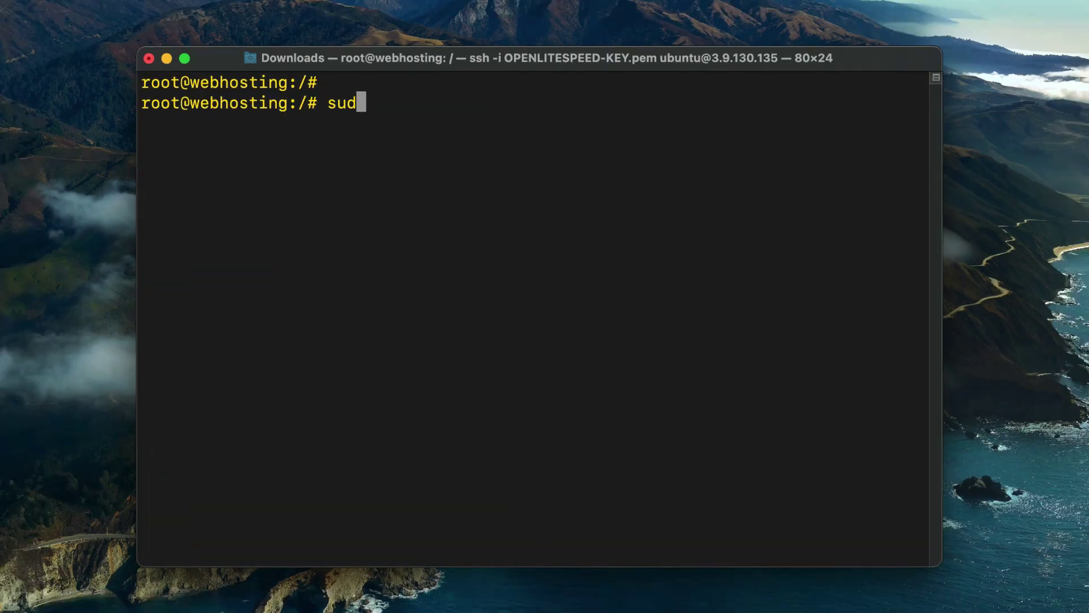
pyautogui.write('o apt upgrade')
pyautogui.press('Return')
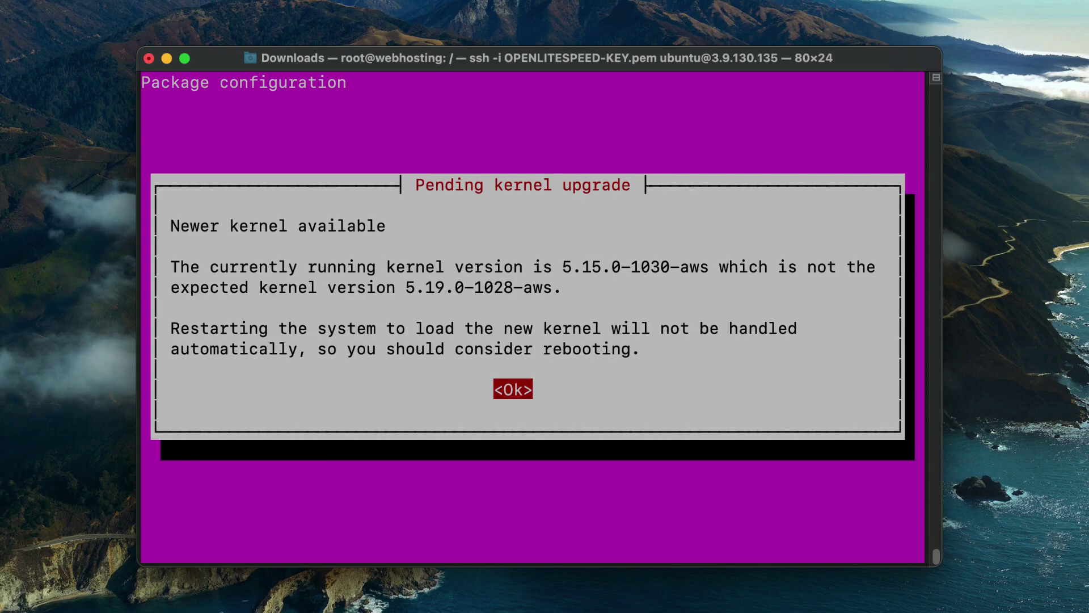
pyautogui.press('Return')
pyautogui.write('cle')
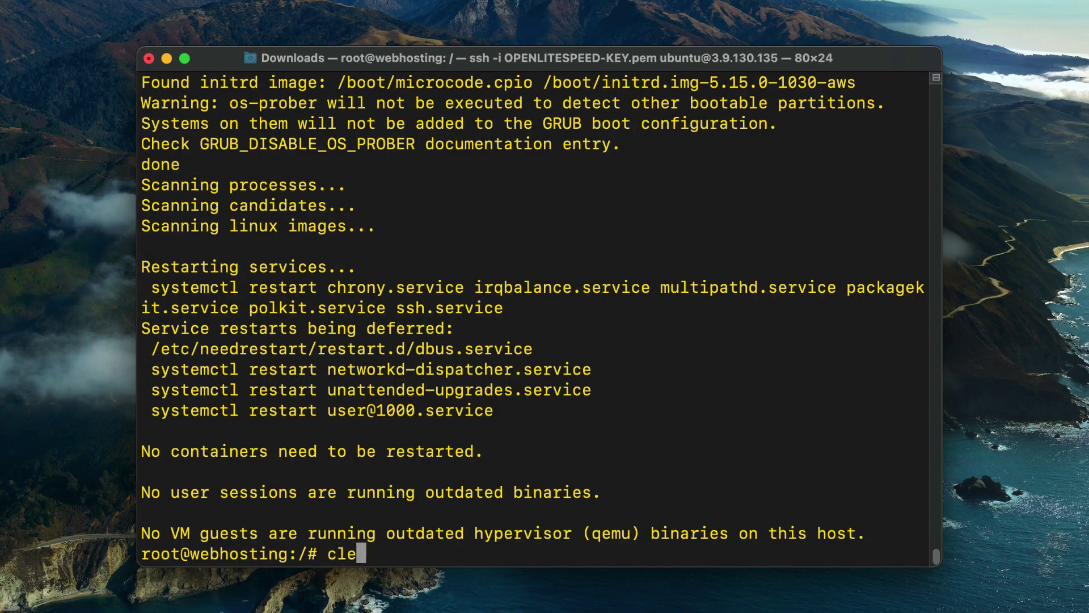
pyautogui.write('ar')
pyautogui.press('Return')
pyautogui.press('Return')
pyautogui.write('re')
# Rerun apt update, then install openlitespeed with lsphp74, confirming with Y
pyautogui.press('BackSpace')
pyautogui.press('BackSpace')
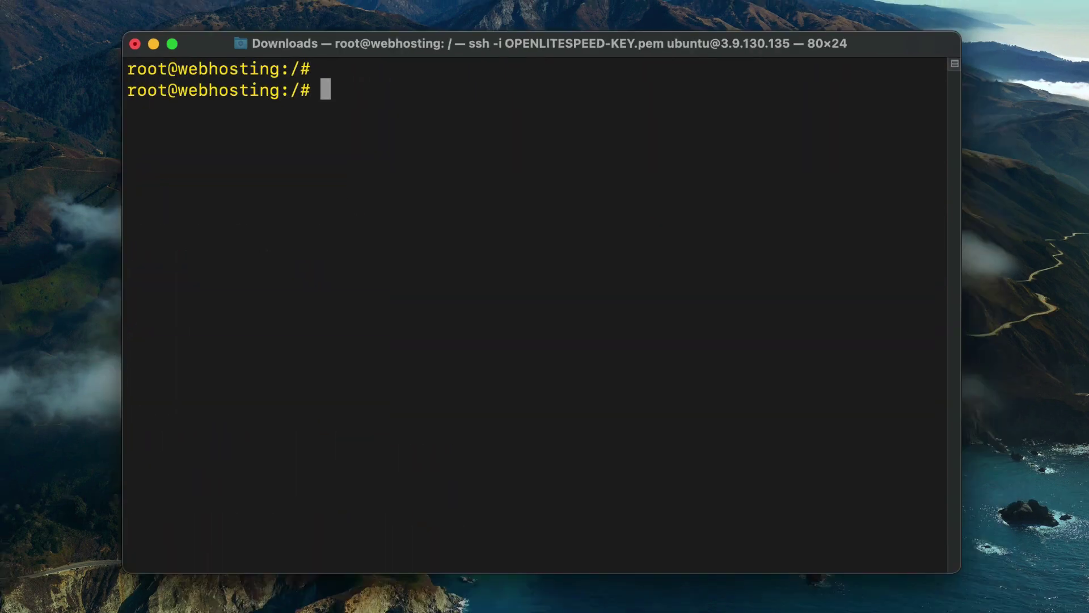
pyautogui.write('apt')
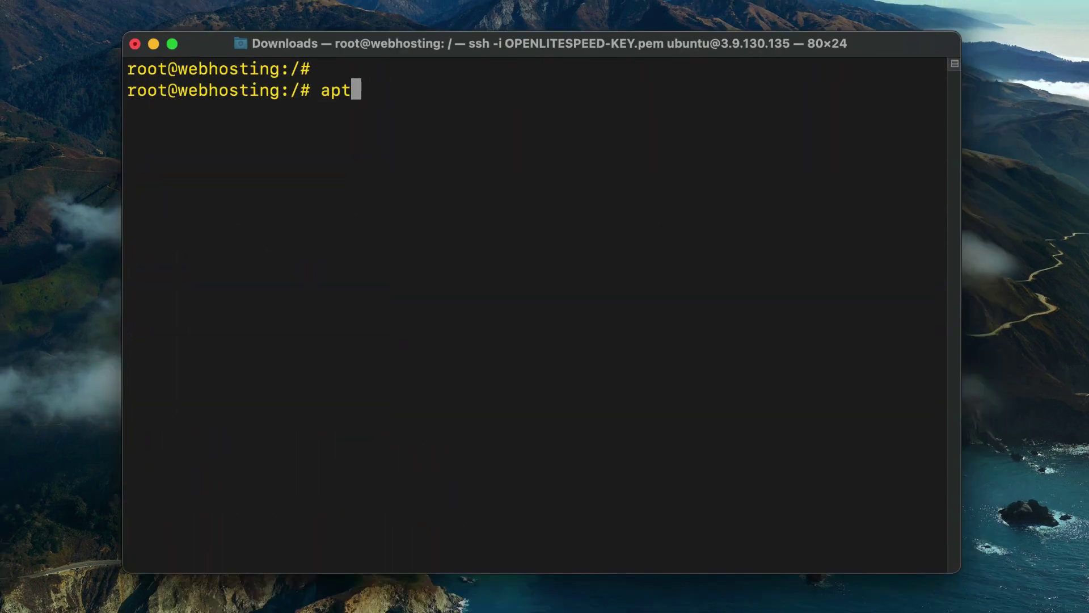
pyautogui.write(' update')
pyautogui.press('Return')
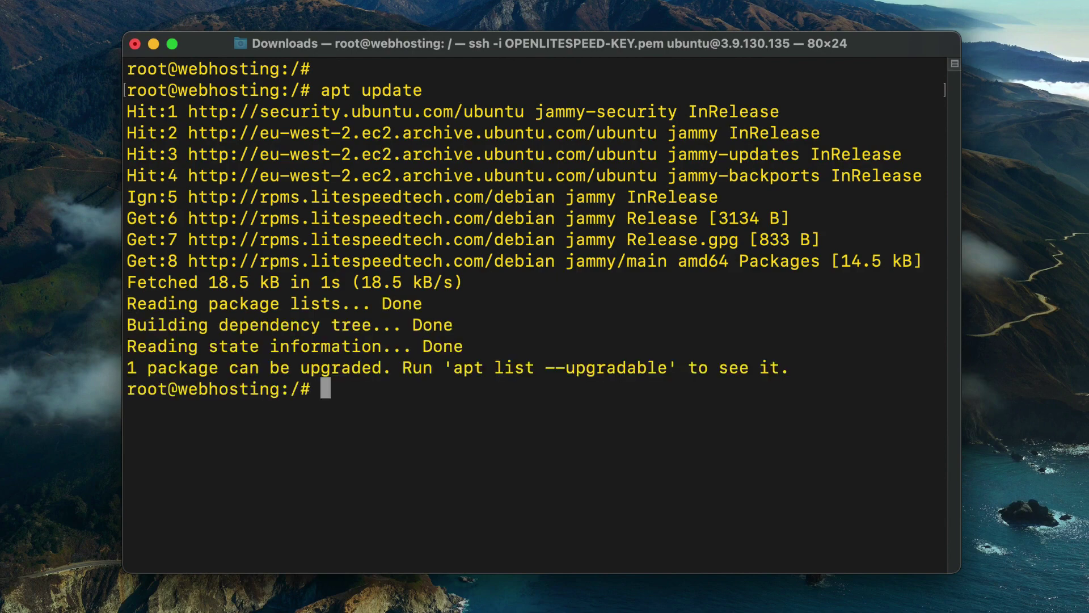
pyautogui.write('a')
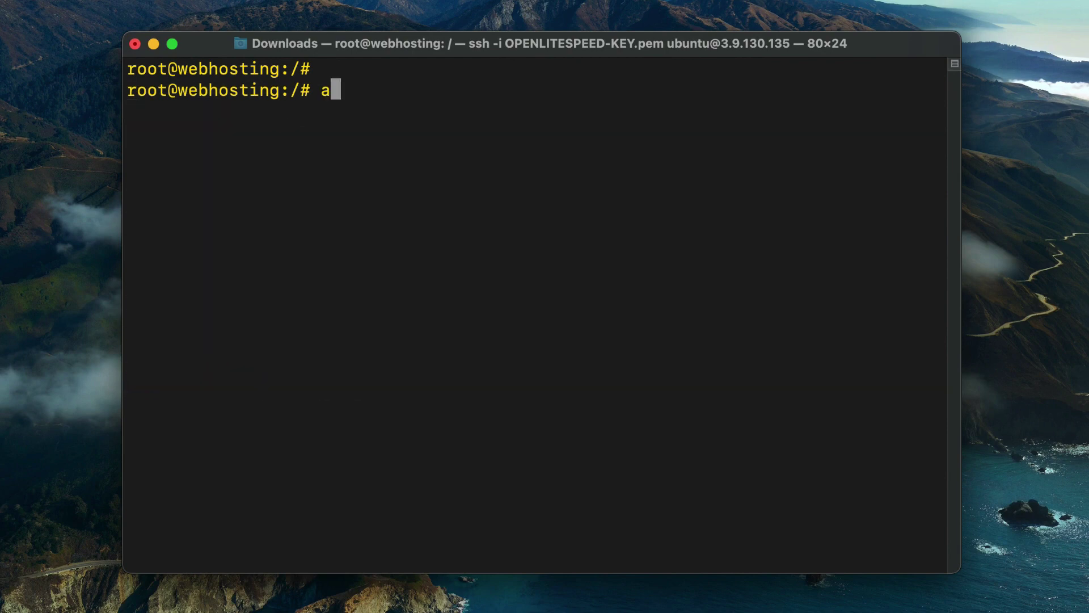
pyautogui.write('pt install openlites')
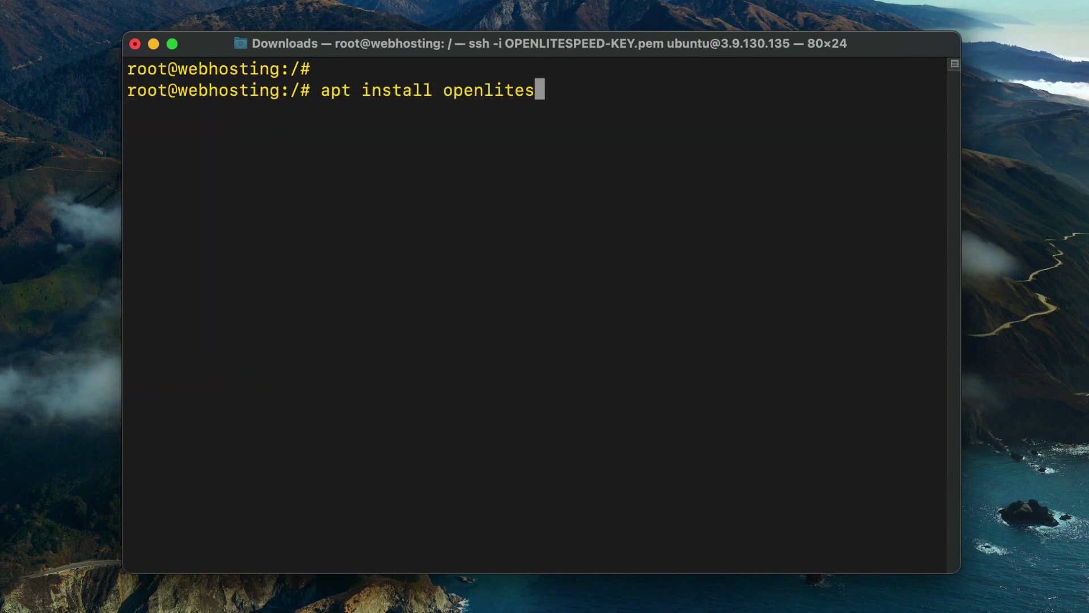
pyautogui.write('peed')
pyautogui.press('Return')
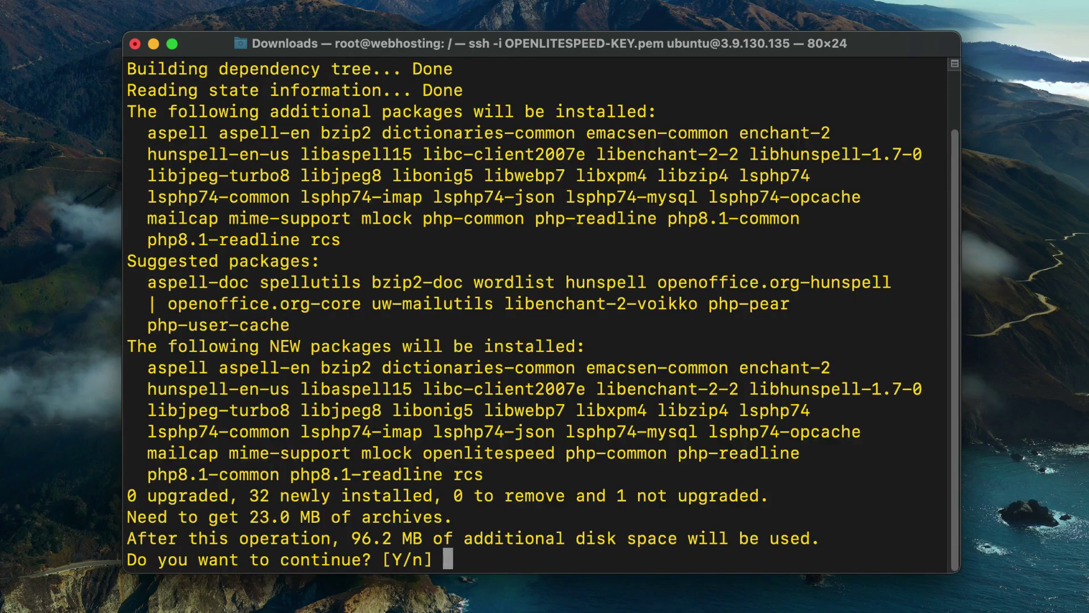
pyautogui.write('Y')
pyautogui.press('Return')
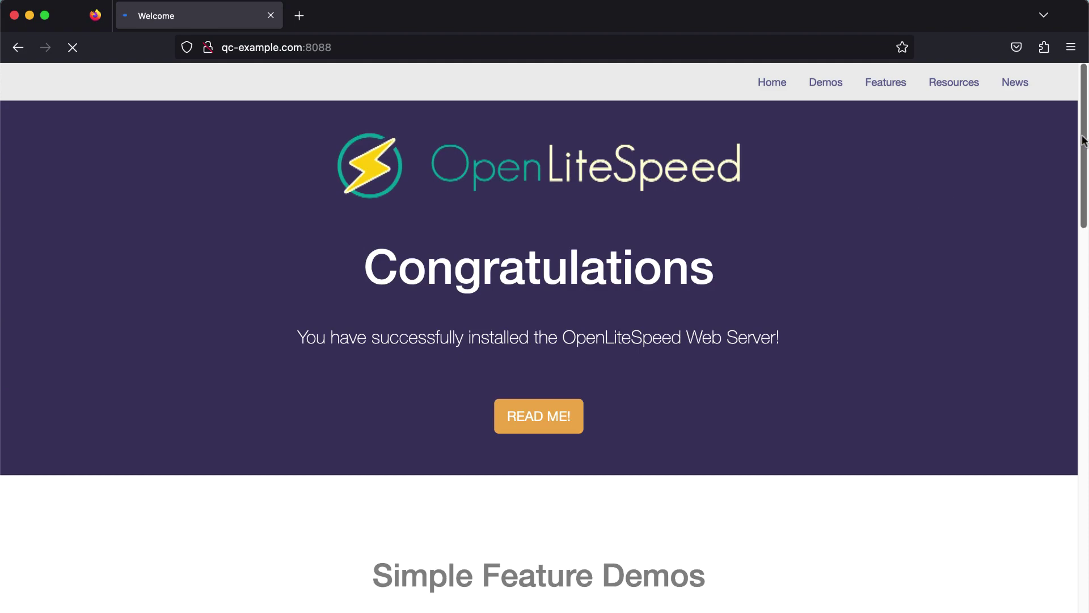
pyautogui.moveTo(1083, 145); pyautogui.dragTo(1082, 191)
pyautogui.scroll(-3, 545, 340)
pyautogui.scroll(-1, 545, 340)
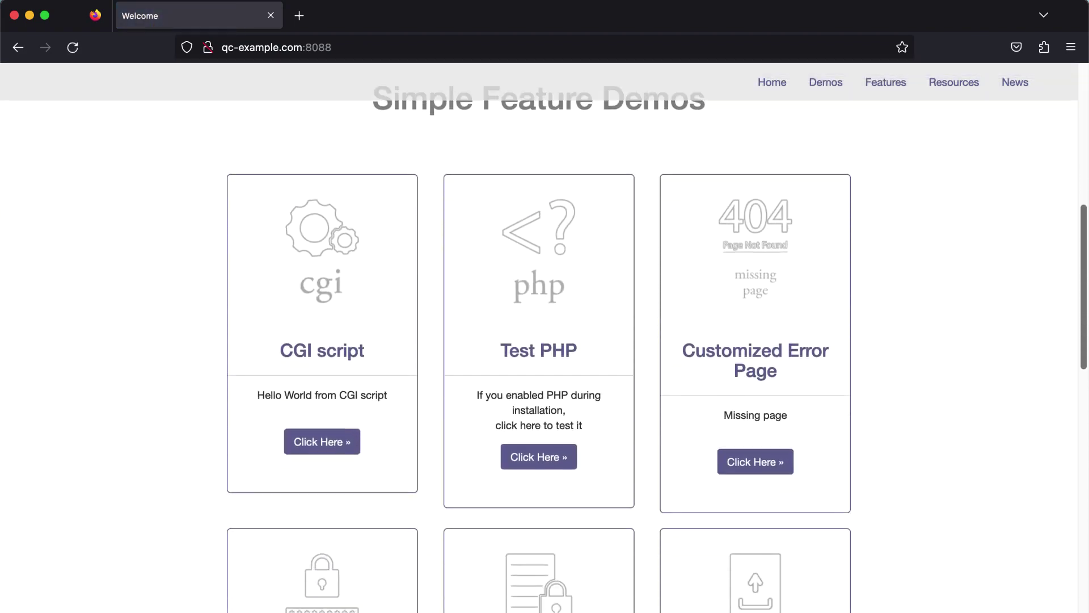
pyautogui.scroll(-5, 546, 341)
pyautogui.scroll(-5, 544, 340)
pyautogui.press('super+t')
pyautogui.write('ht')
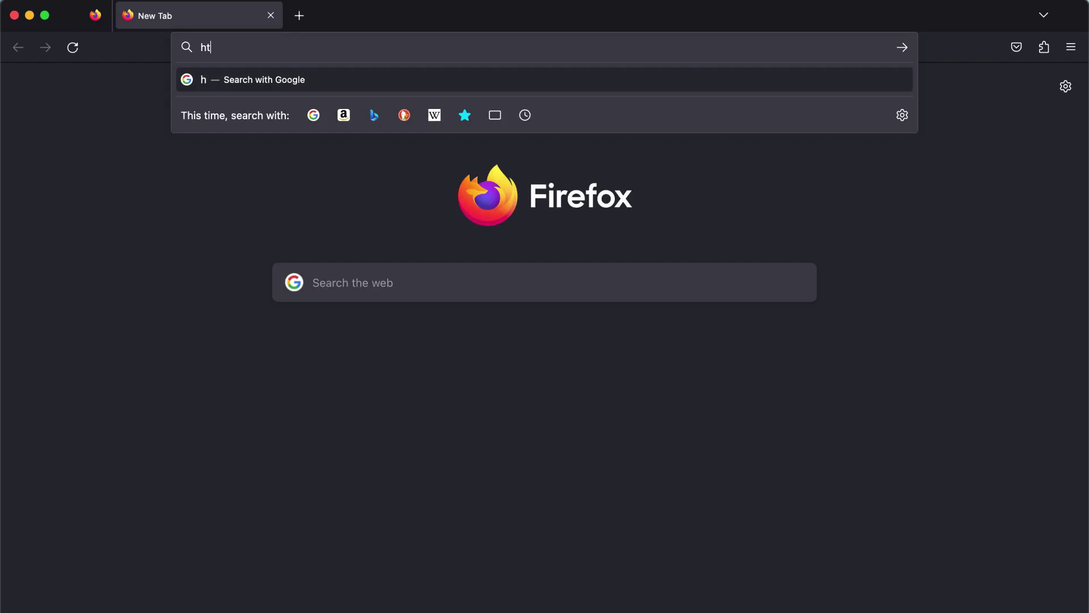
pyautogui.write('tp://qc-example.com:')
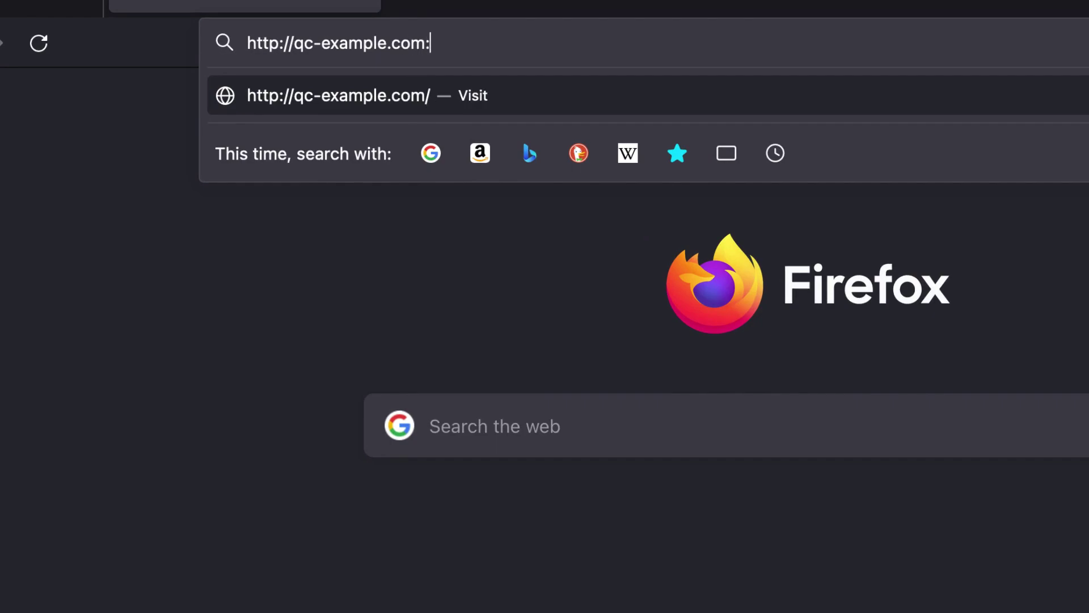
pyautogui.write('7080')
pyautogui.press('Return')
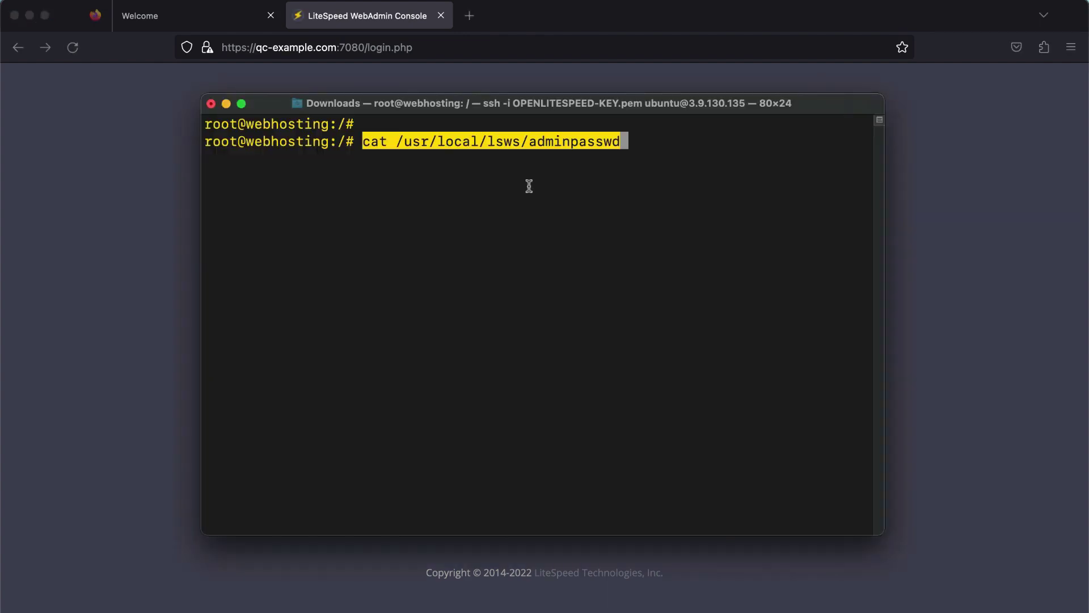
# Display /usr/local/lsws/adminpasswd, copy the admin password, and return to the login page
pyautogui.press('Return')
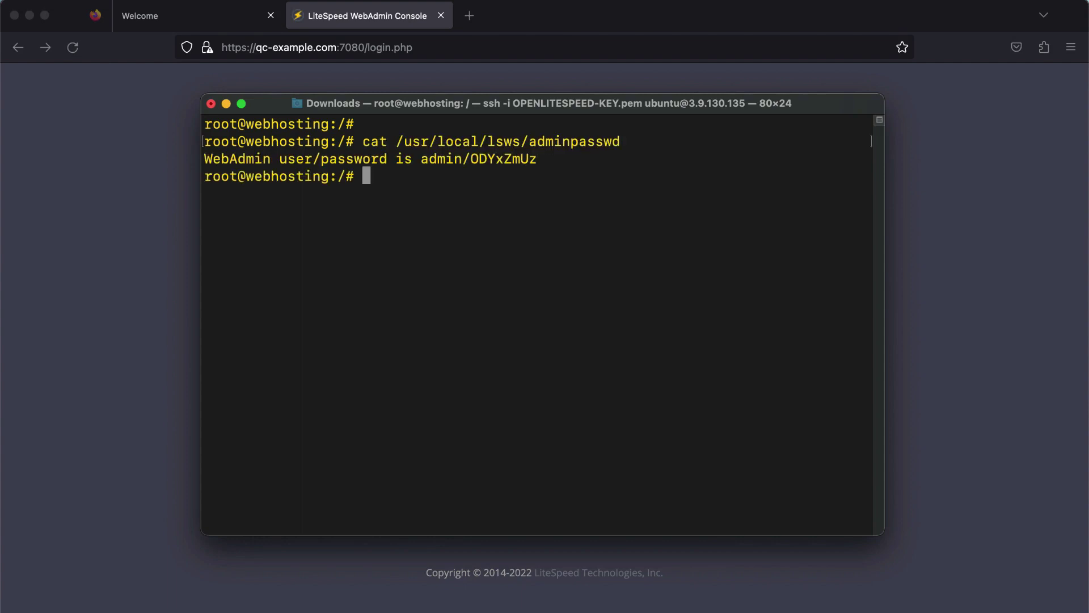
pyautogui.moveTo(539, 157); pyautogui.dragTo(474, 153)
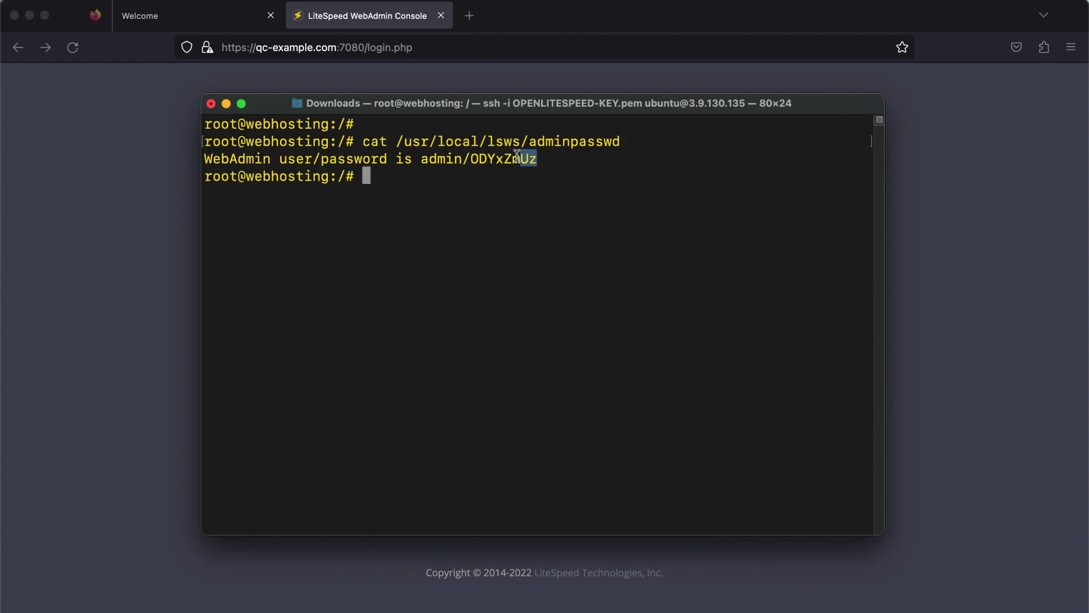
pyautogui.rightClick(474, 153)
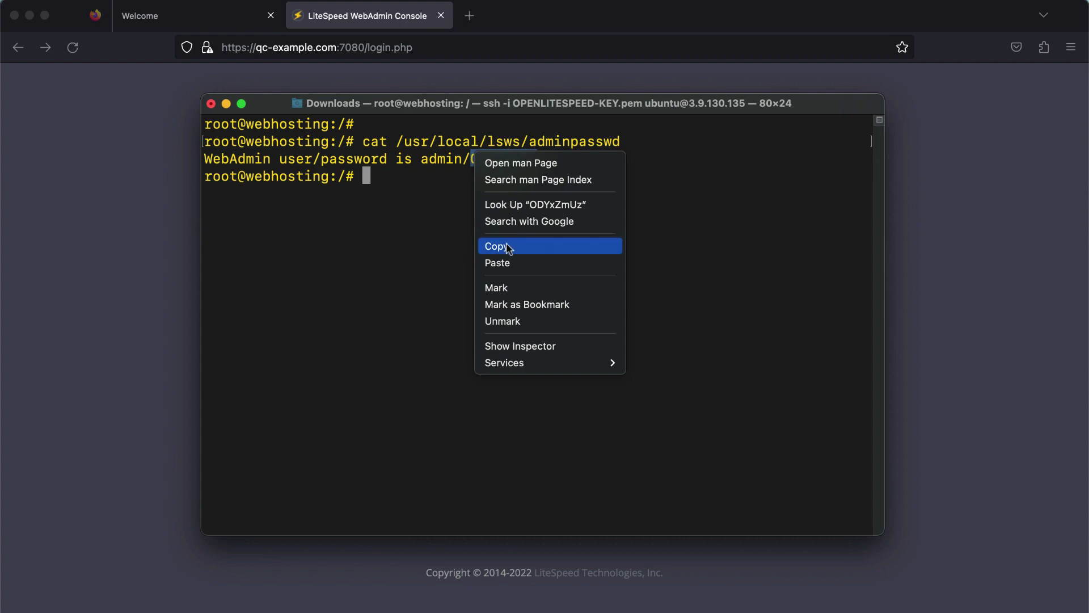
pyautogui.click(526, 246)
pyautogui.click(978, 241)
# Log in to WebAdmin as admin with the pasted password, declining to save the login
pyautogui.click(525, 358)
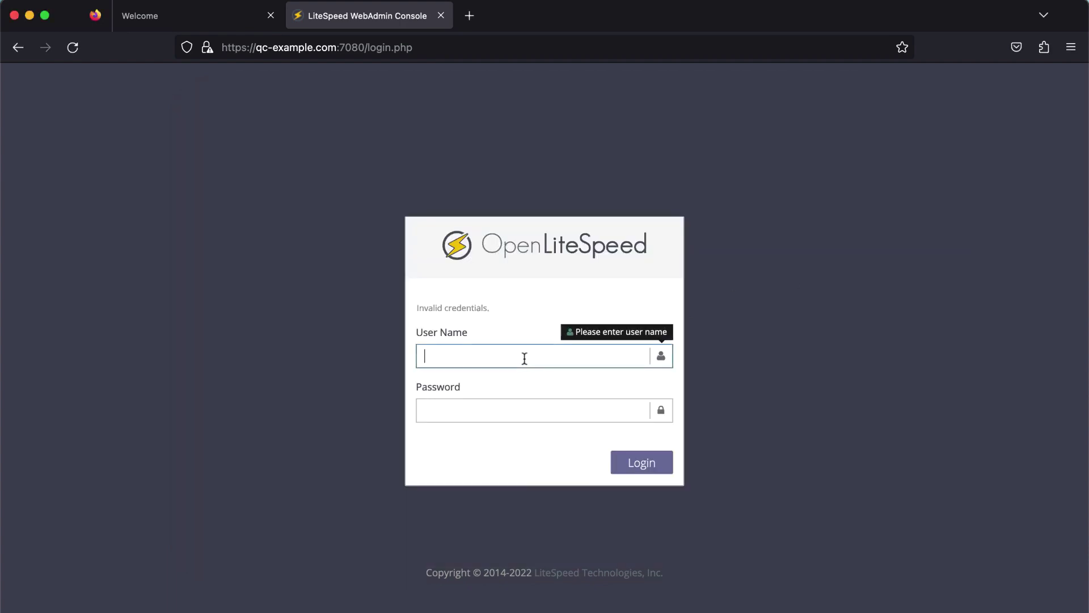
pyautogui.write('admin')
pyautogui.click(475, 408)
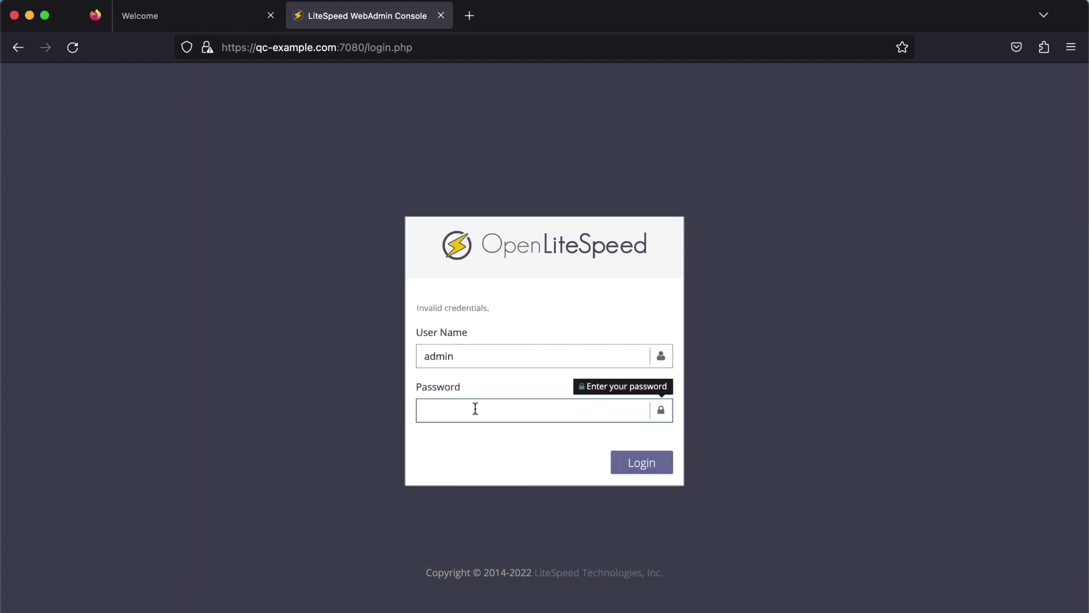
pyautogui.press('super+v')
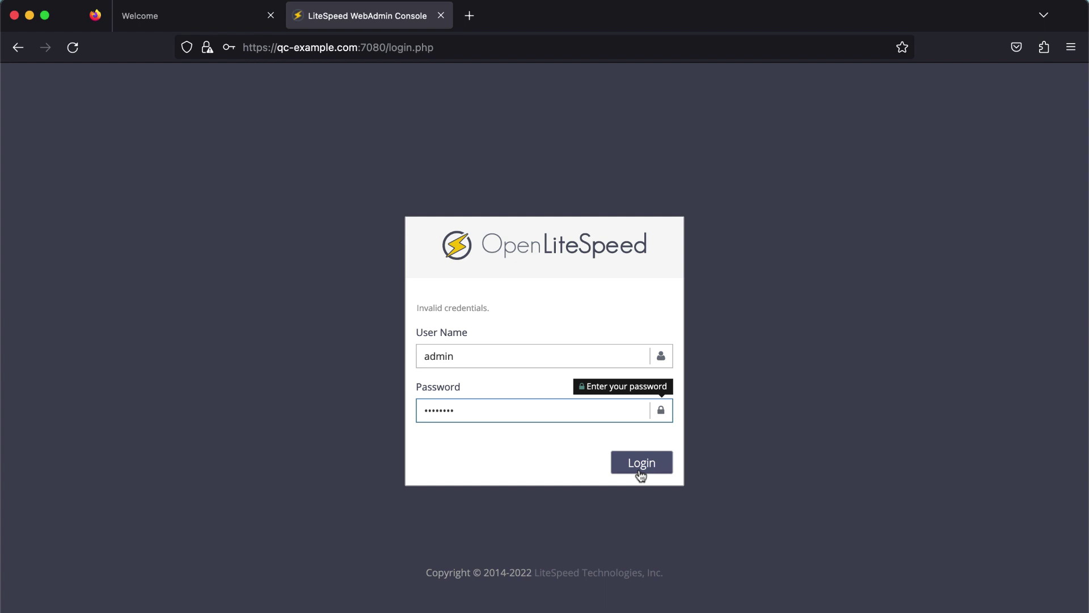
pyautogui.click(640, 463)
pyautogui.click(395, 246)
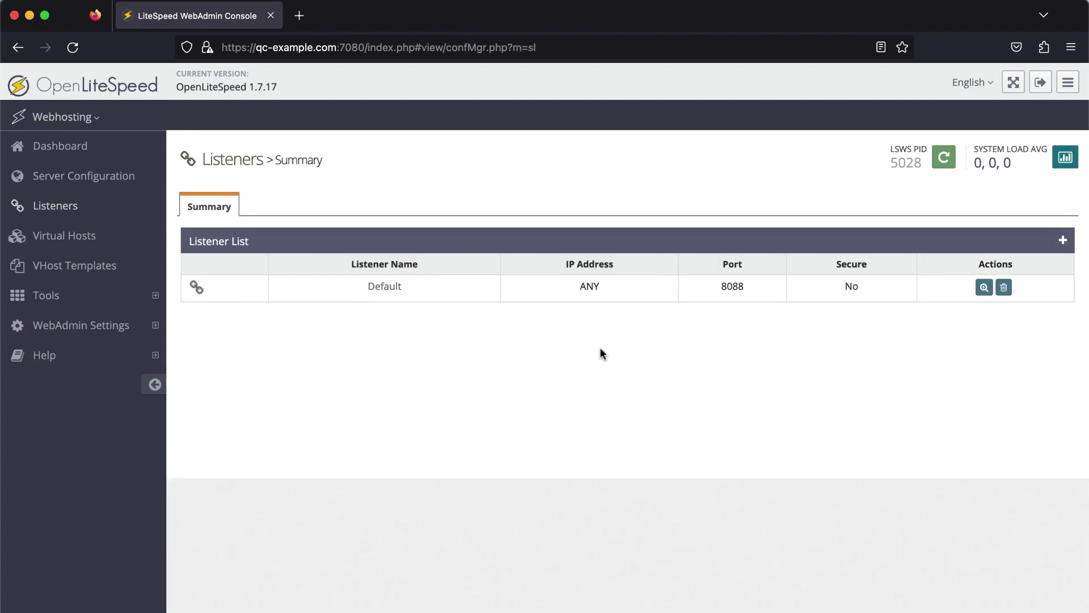
# Change the Default listener's port from 8088 to 80 and save it
pyautogui.click(981, 287)
pyautogui.doubleClick(634, 270)
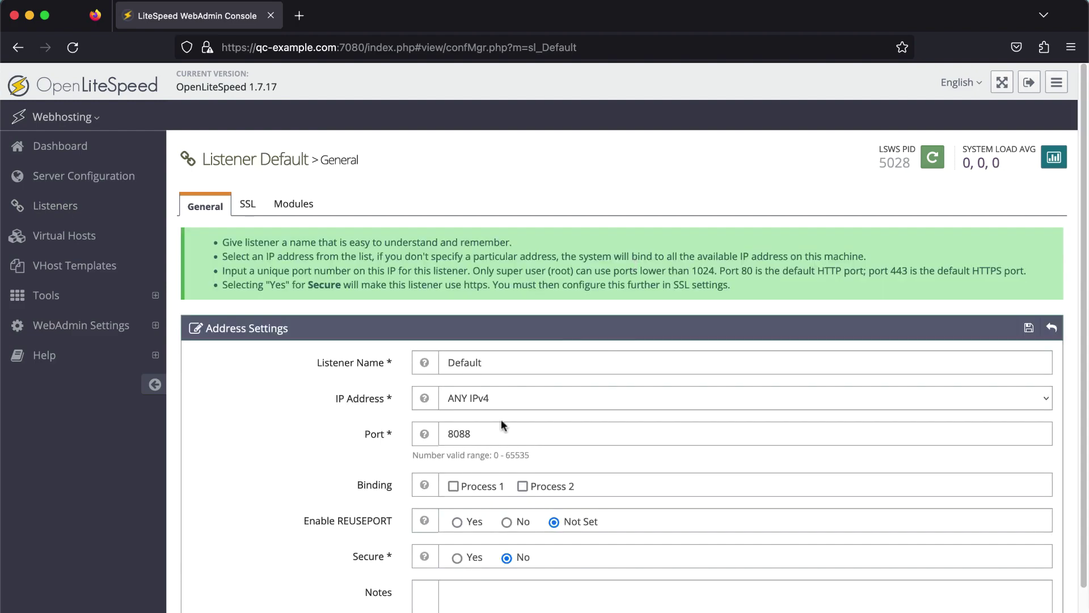
pyautogui.click(505, 429)
pyautogui.press('BackSpace')
pyautogui.press('BackSpace')
pyautogui.click(1025, 325)
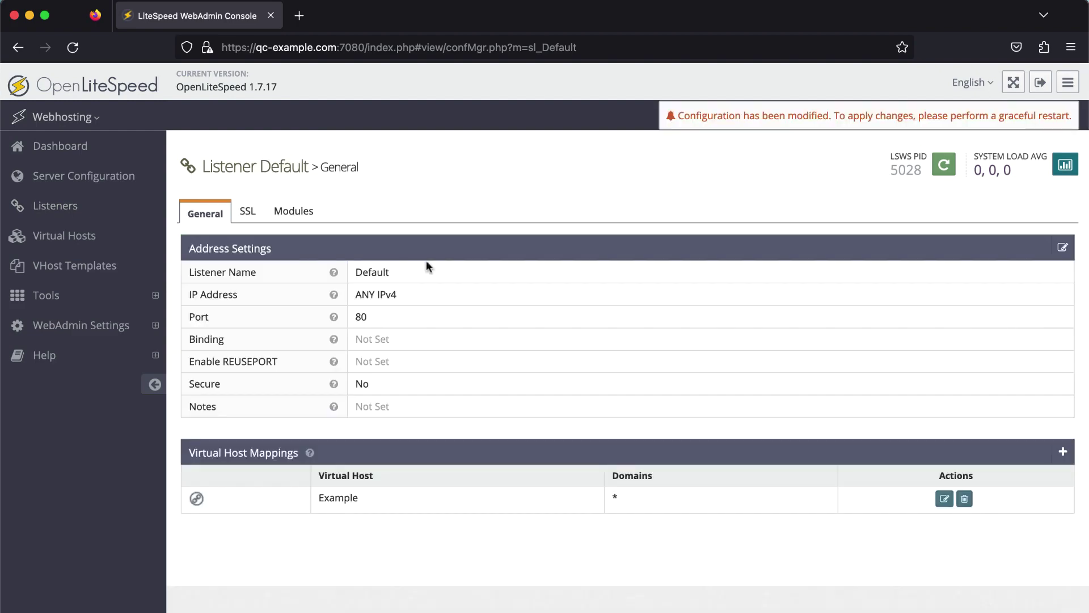
pyautogui.write('443')
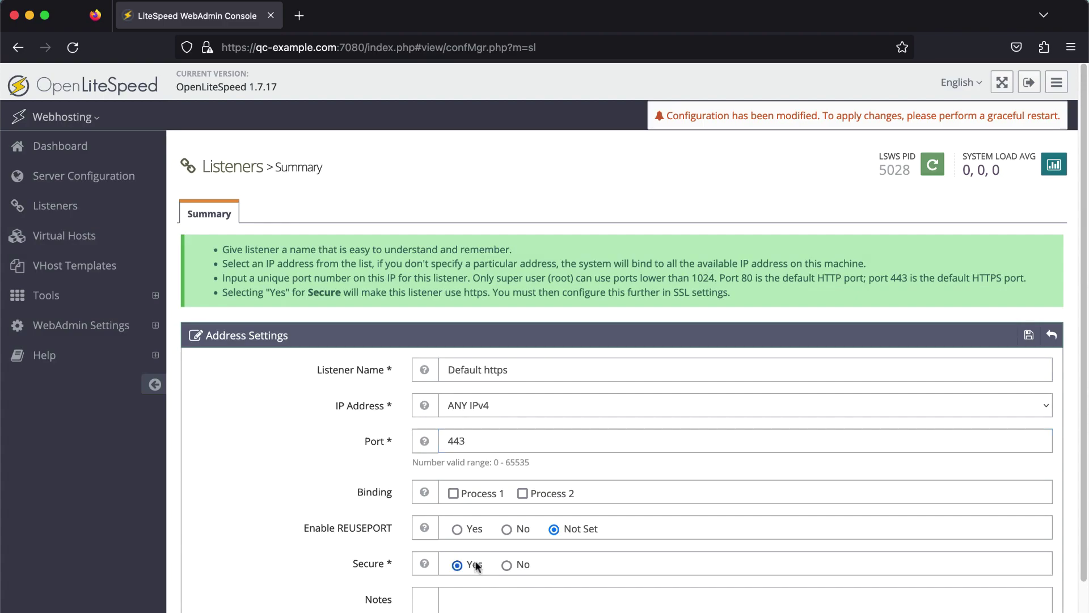
pyautogui.scroll(-2, 717, 523)
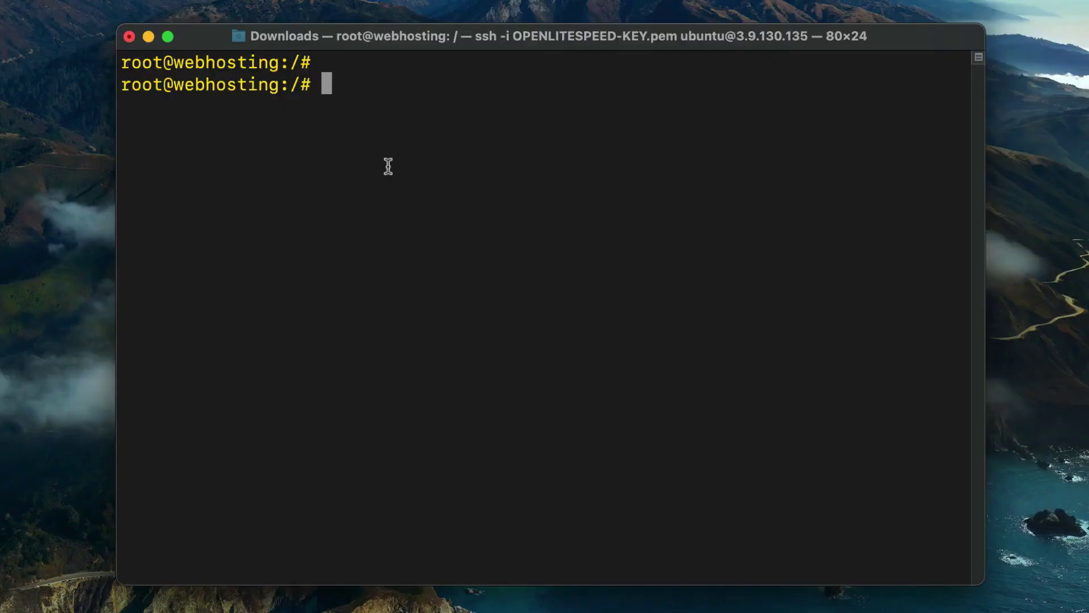
# List listening ports with 'sudo lsof -i -P -n | grep LISTEN', then run lswsctrl stop
pyautogui.rightClick(396, 177)
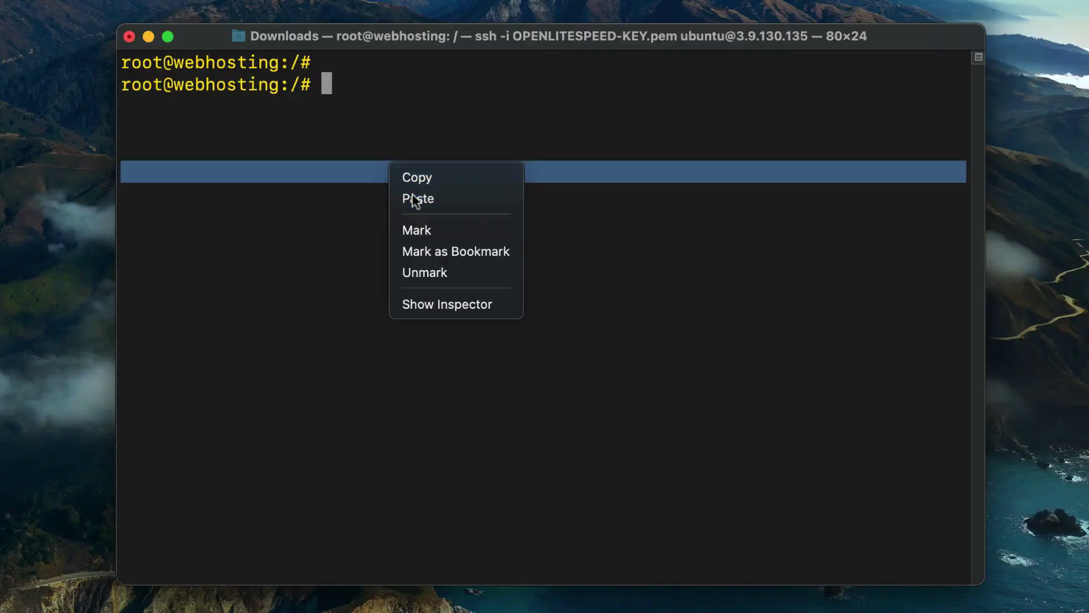
pyautogui.click(415, 198)
pyautogui.press('End')
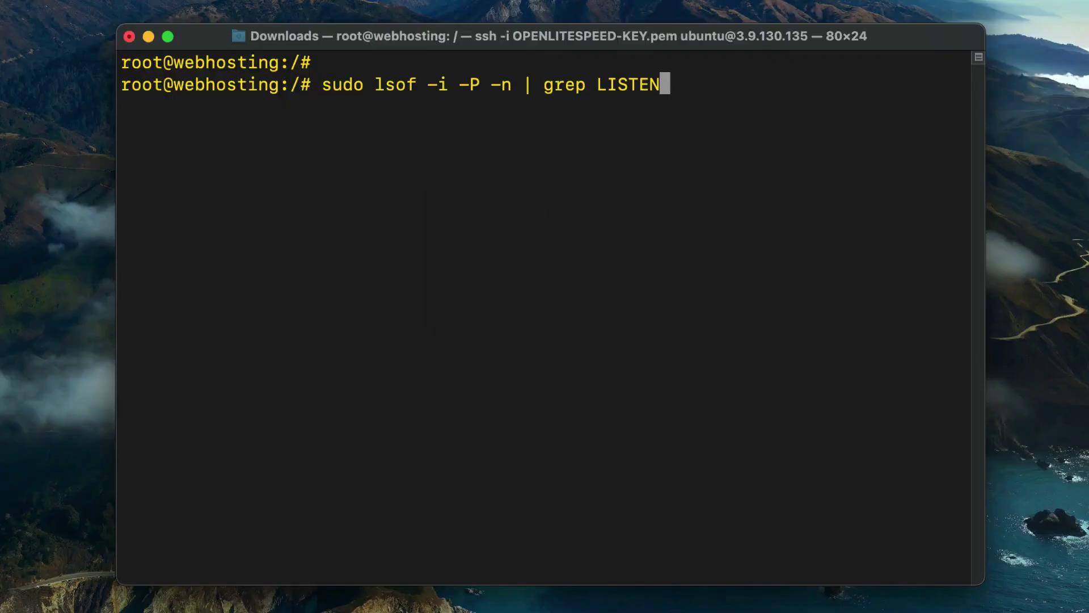
pyautogui.press('Return')
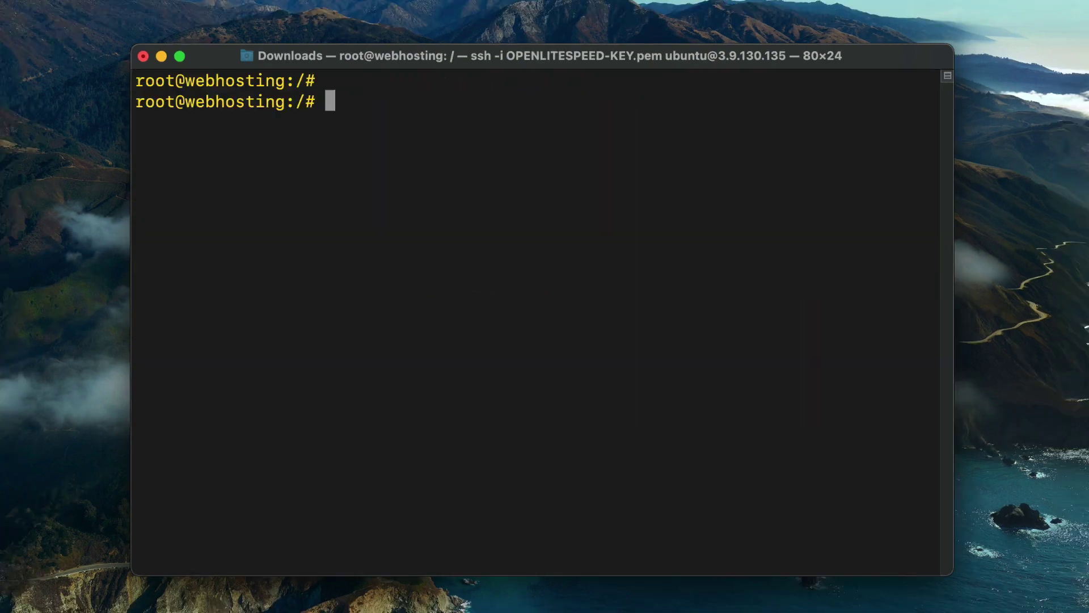
pyautogui.write('/usr/local/l')
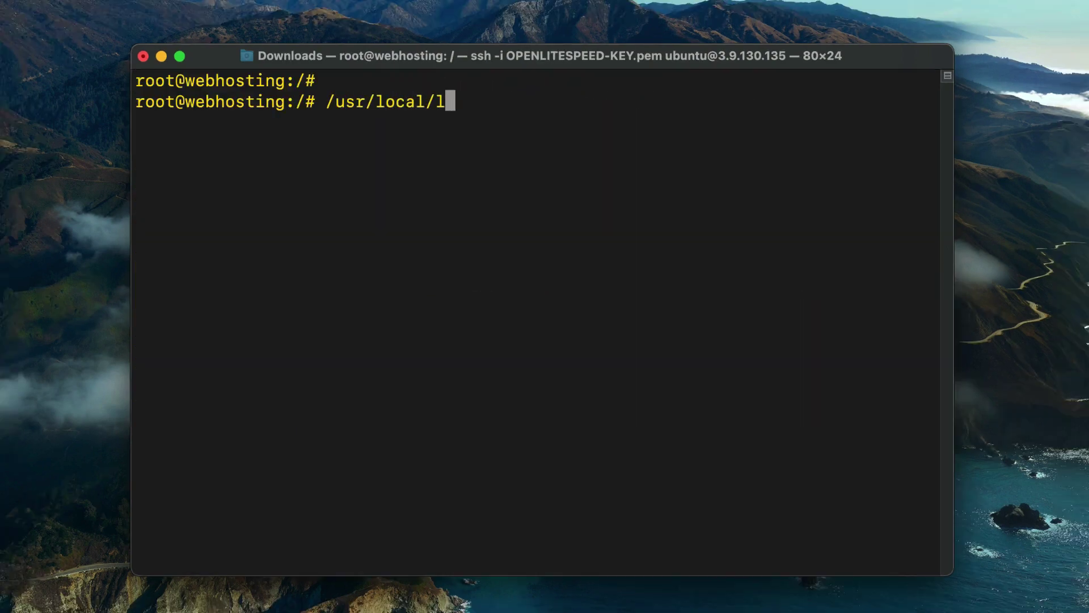
pyautogui.write('sws/bin/lsws')
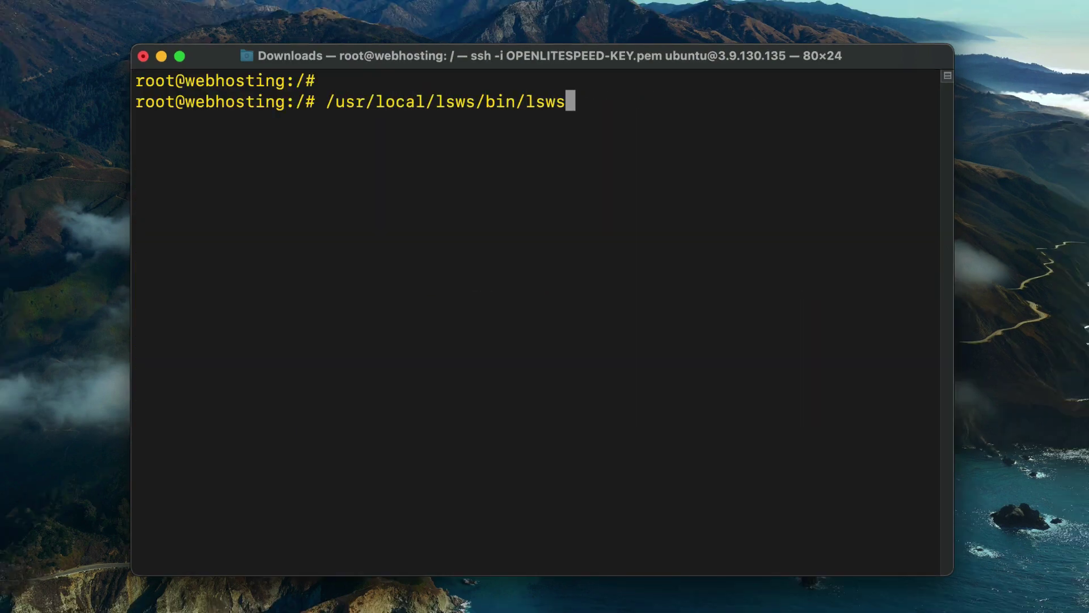
pyautogui.write('ctrl stop')
pyautogui.press('Return')
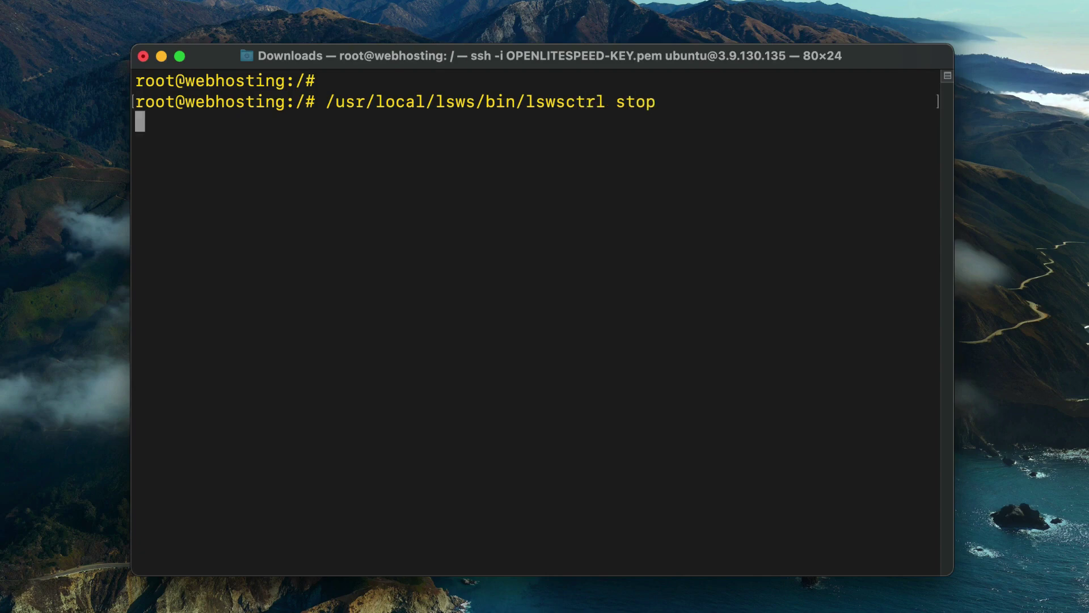
pyautogui.write('/usr/local/lsws/bin/lswsctrl ')
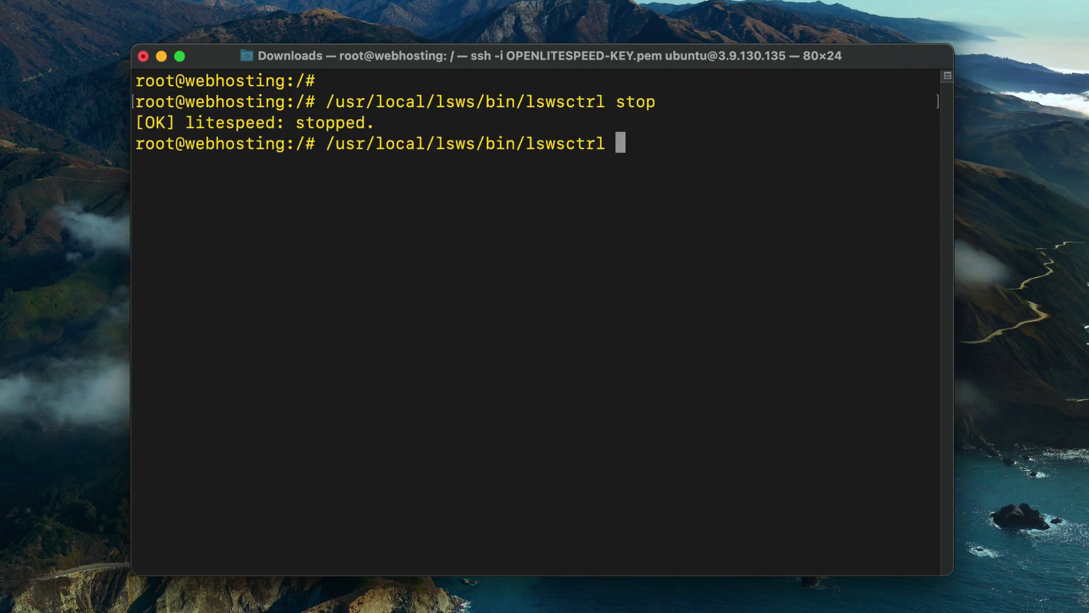
pyautogui.write('start')
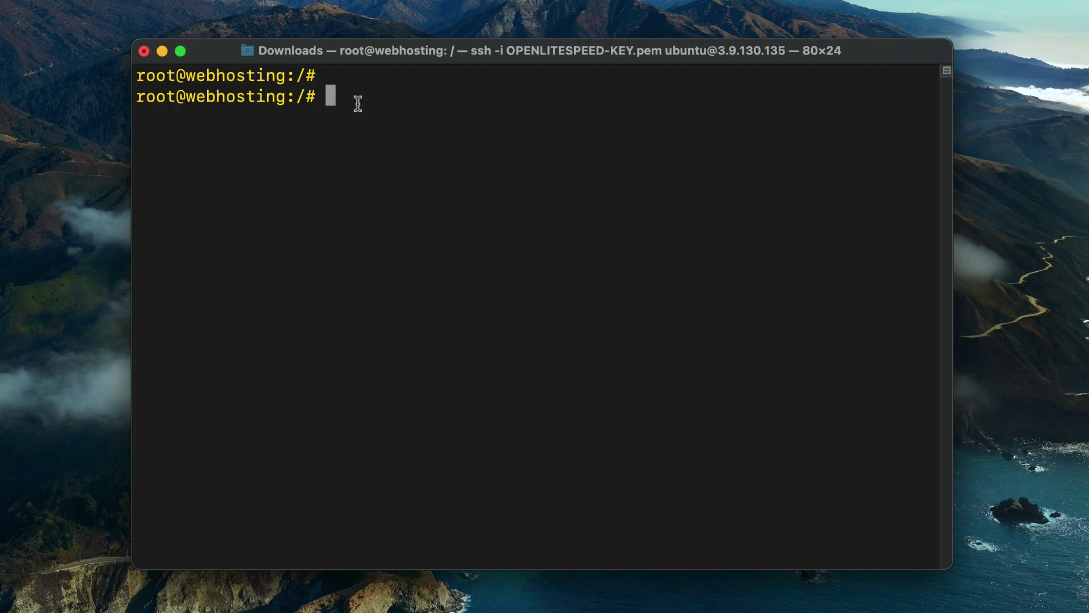
# Run 'apt-get upgrade openlitespeed', which reports 1.7.17-1+jammy is already newest
pyautogui.press('super+v')
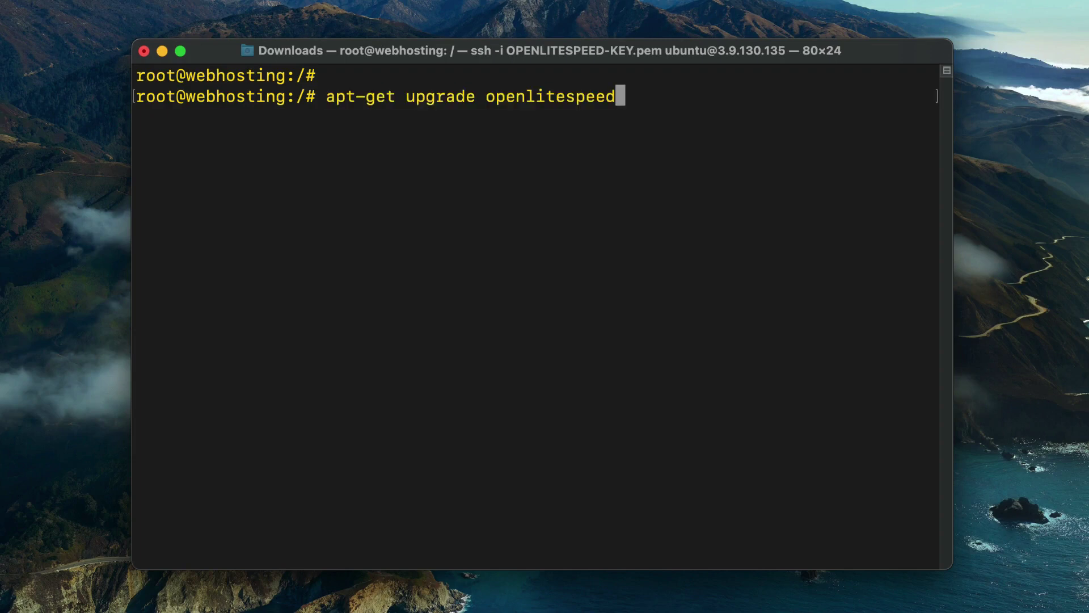
pyautogui.press('Return')
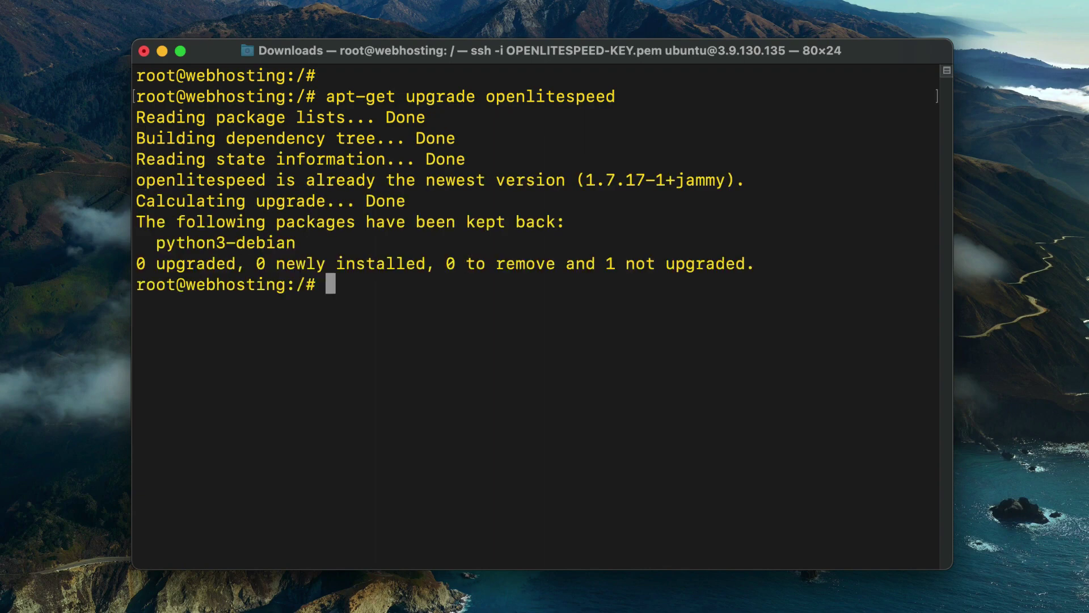